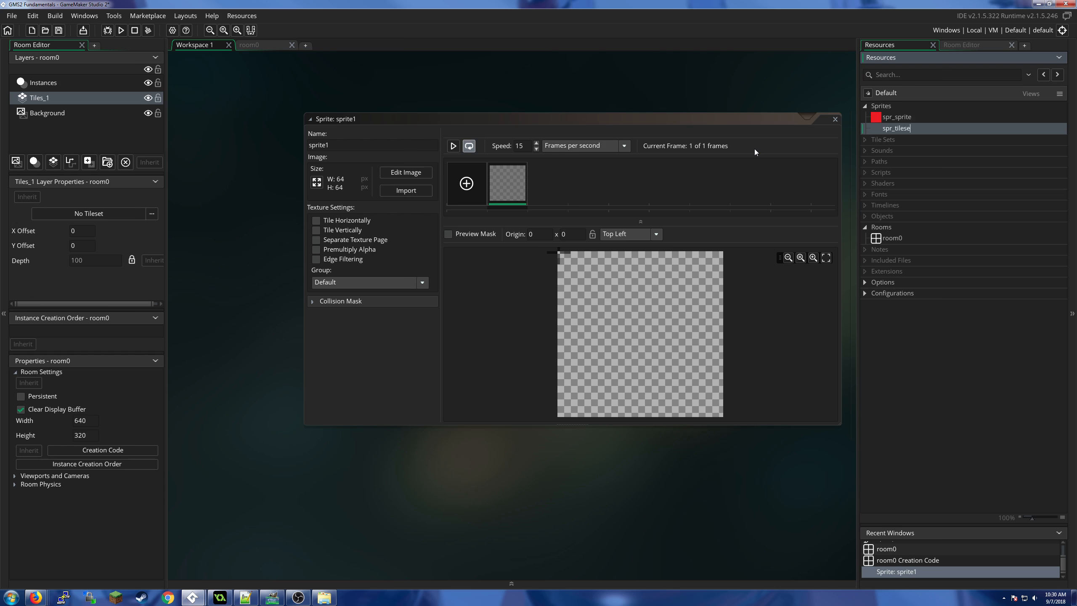
# Name the new sprite spr_tileset
pyautogui.press('Return')
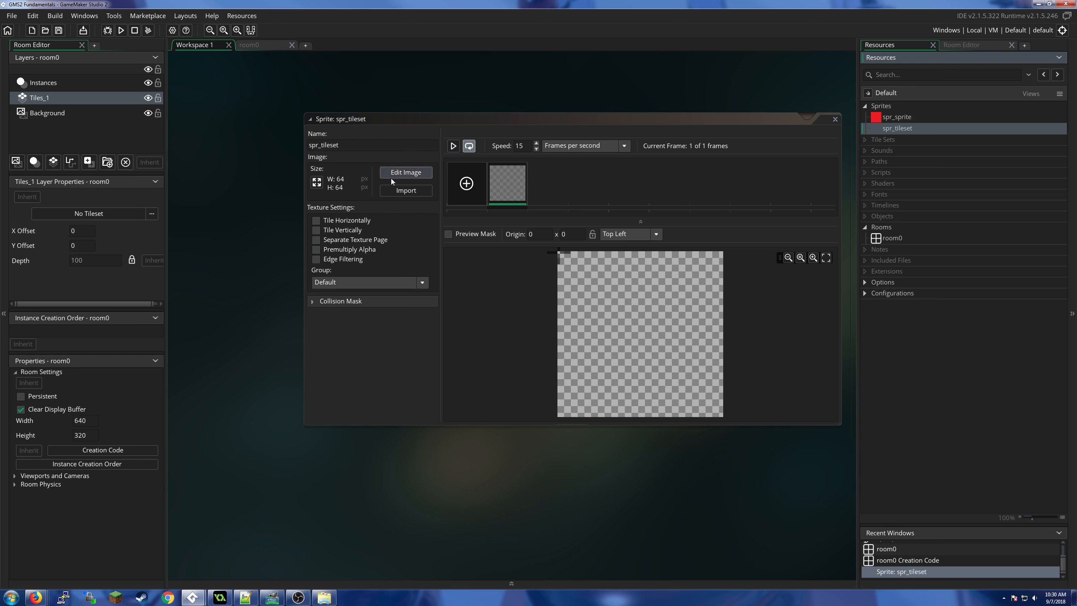
pyautogui.click(406, 190)
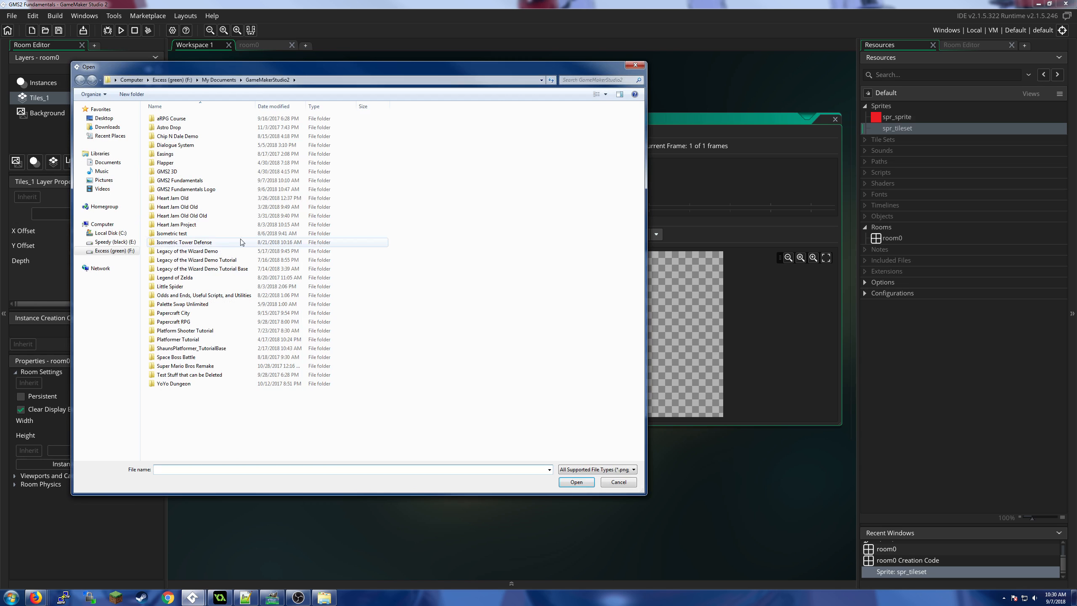
pyautogui.click(635, 64)
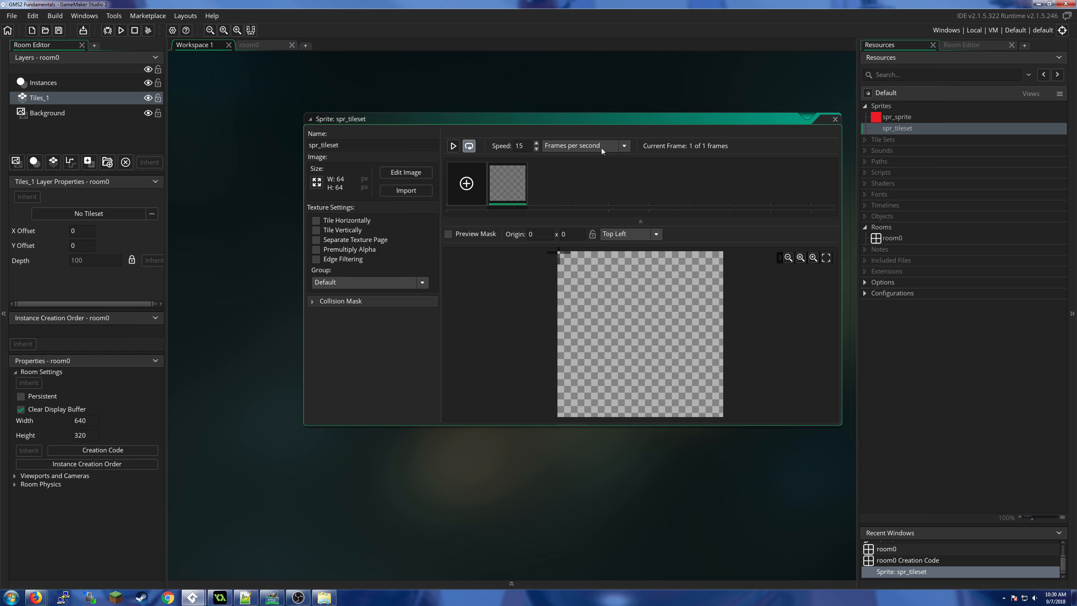
# Open the spr_tileset image for editing and fill its whole canvas with dark blue
pyautogui.click(406, 172)
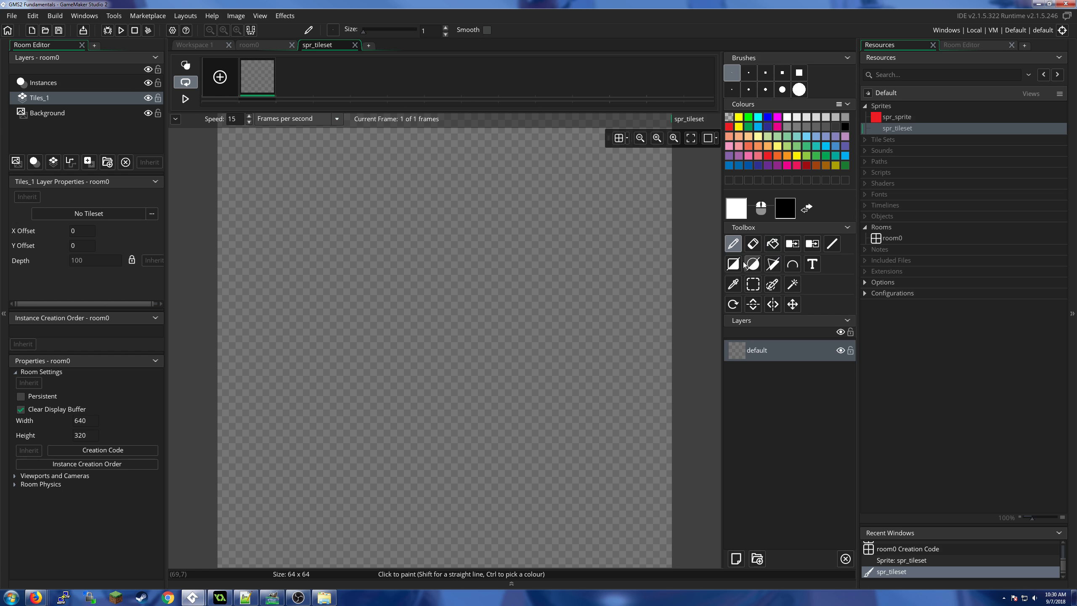
pyautogui.click(772, 244)
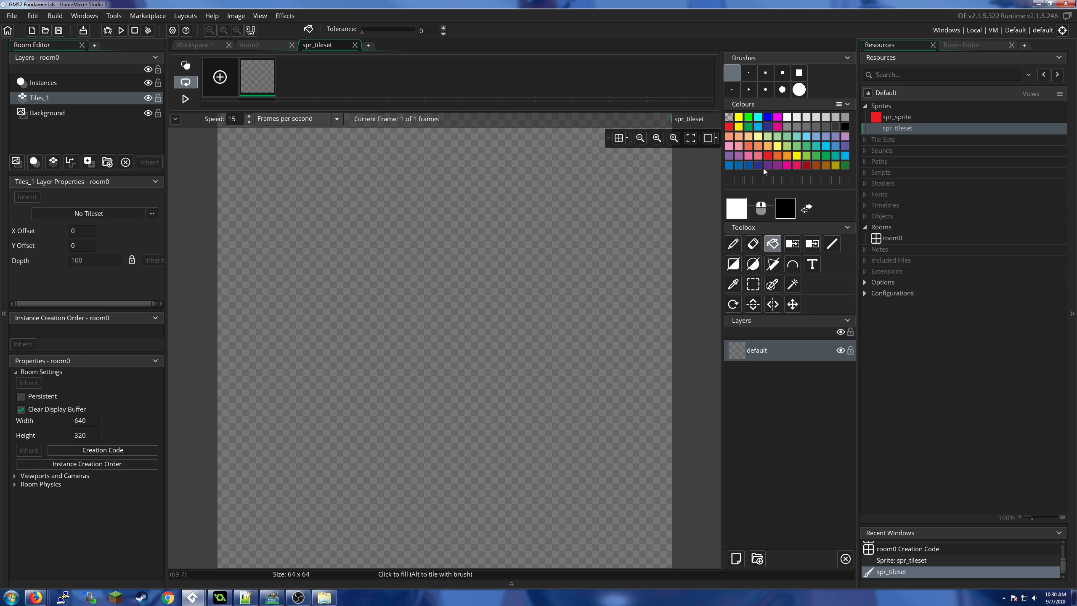
pyautogui.click(759, 166)
pyautogui.click(490, 285)
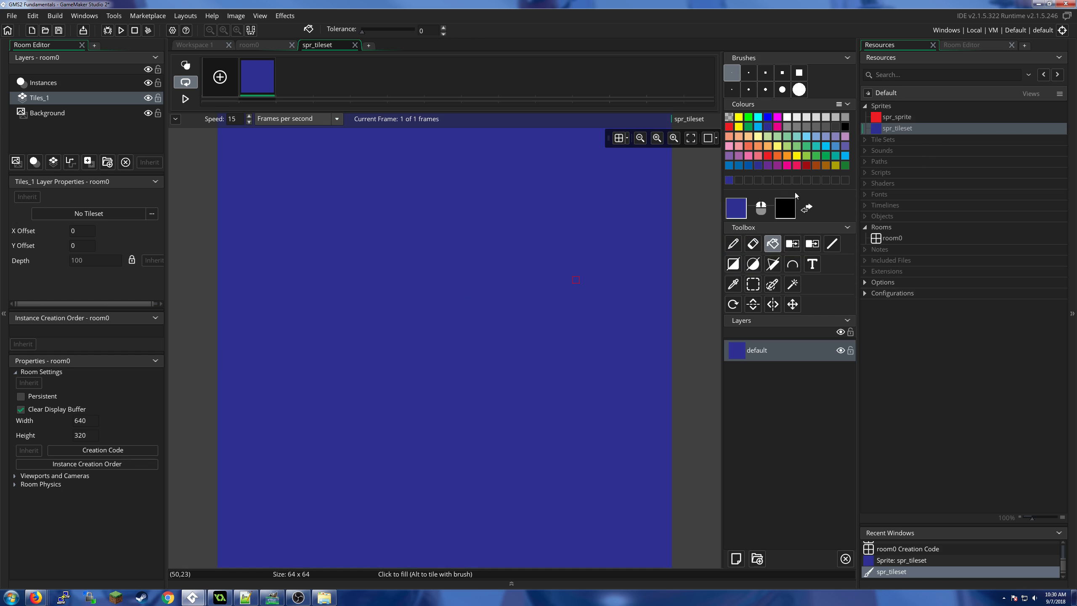
# Scribble red pencil lines across the blue tileset image and close the image editor
pyautogui.click(729, 127)
pyautogui.click(733, 244)
pyautogui.moveTo(249, 223)
pyautogui.mouseDown()
pyautogui.moveTo(288, 308)
pyautogui.moveTo(463, 443)
pyautogui.mouseUp()
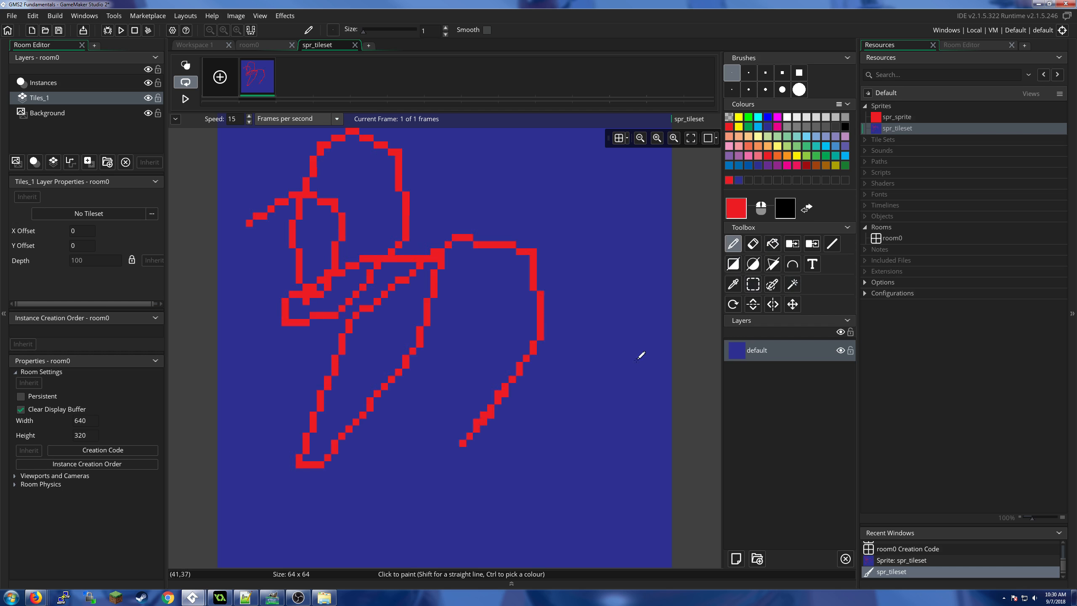
pyautogui.moveTo(637, 359)
pyautogui.mouseDown()
pyautogui.moveTo(301, 340)
pyautogui.moveTo(281, 443)
pyautogui.moveTo(637, 351)
pyautogui.moveTo(484, 428)
pyautogui.moveTo(276, 348)
pyautogui.moveTo(312, 129)
pyautogui.mouseUp()
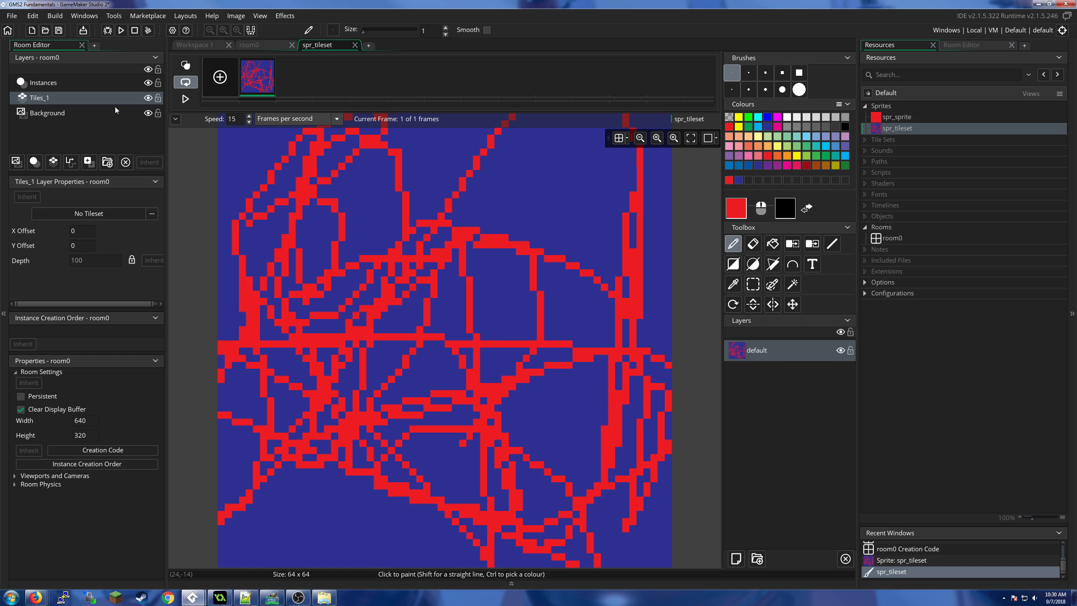
pyautogui.click(355, 45)
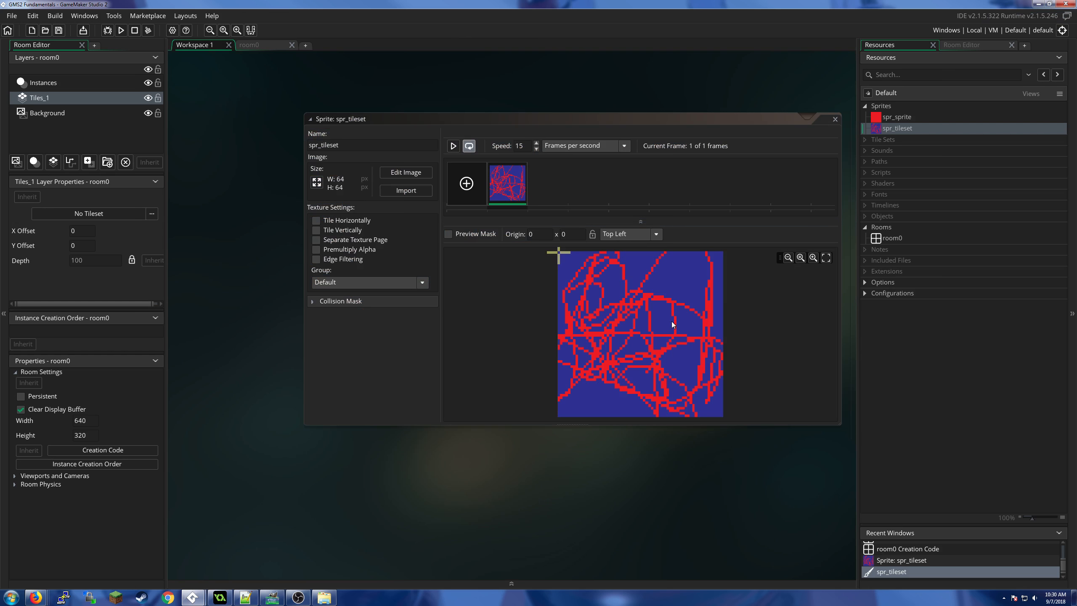
# Create a new tile set named tls_tileset
pyautogui.rightClick(898, 139)
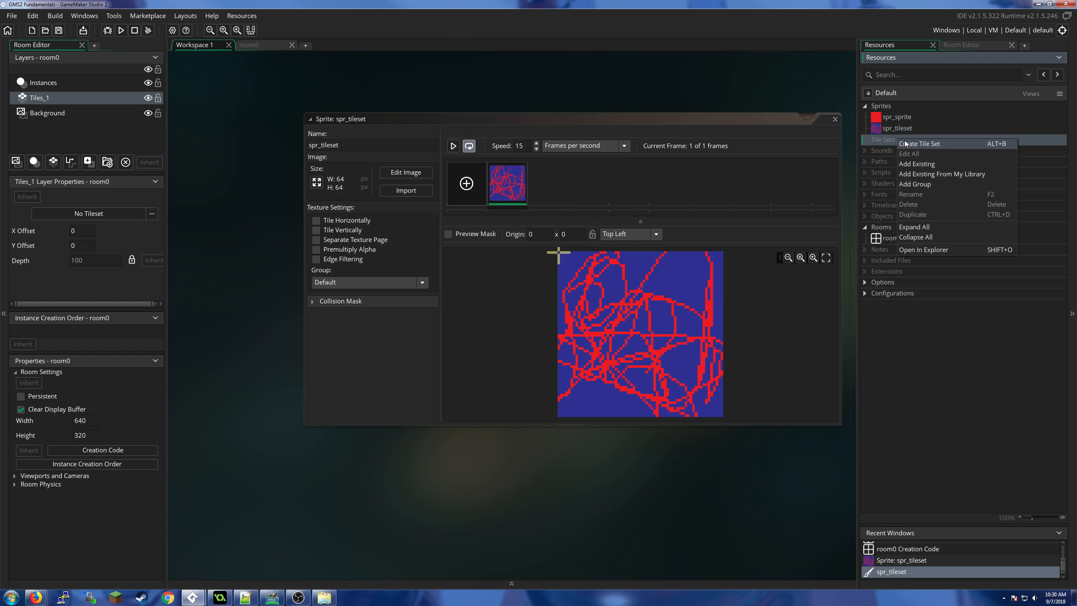
pyautogui.click(921, 144)
pyautogui.write('tl')
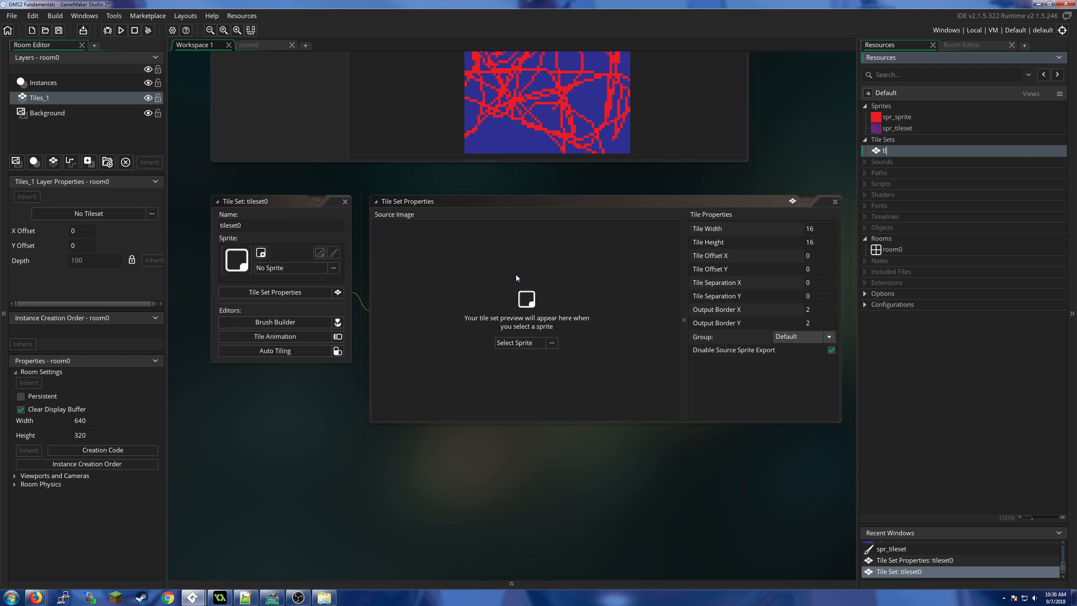
pyautogui.write('s_tileset')
pyautogui.press('Return')
# Assign spr_tileset as the source sprite of the tls_tileset tile set
pyautogui.click(545, 344)
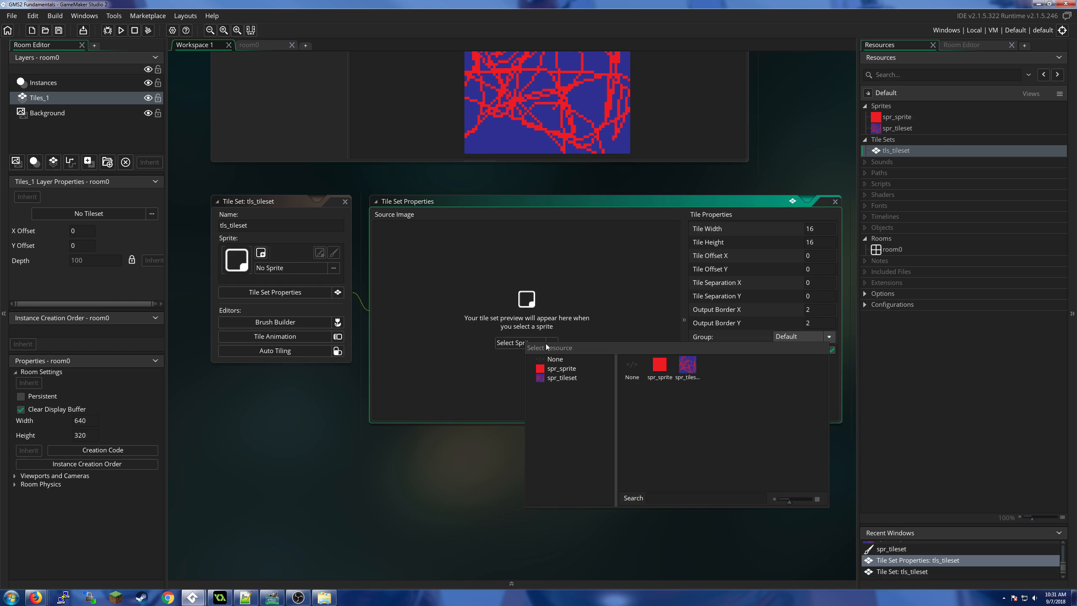
pyautogui.click(688, 368)
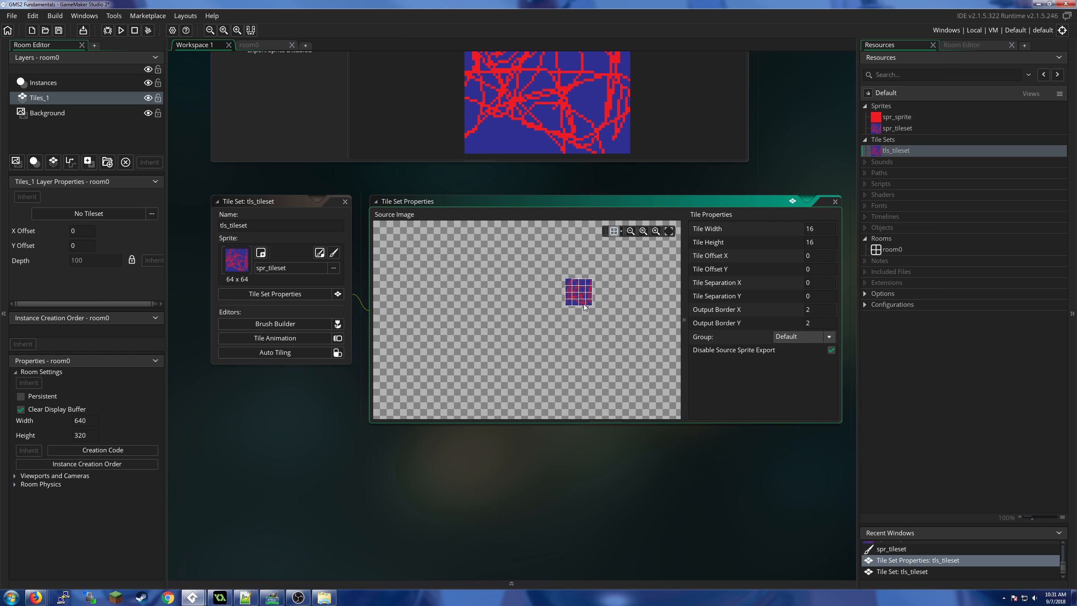
pyautogui.click(666, 229)
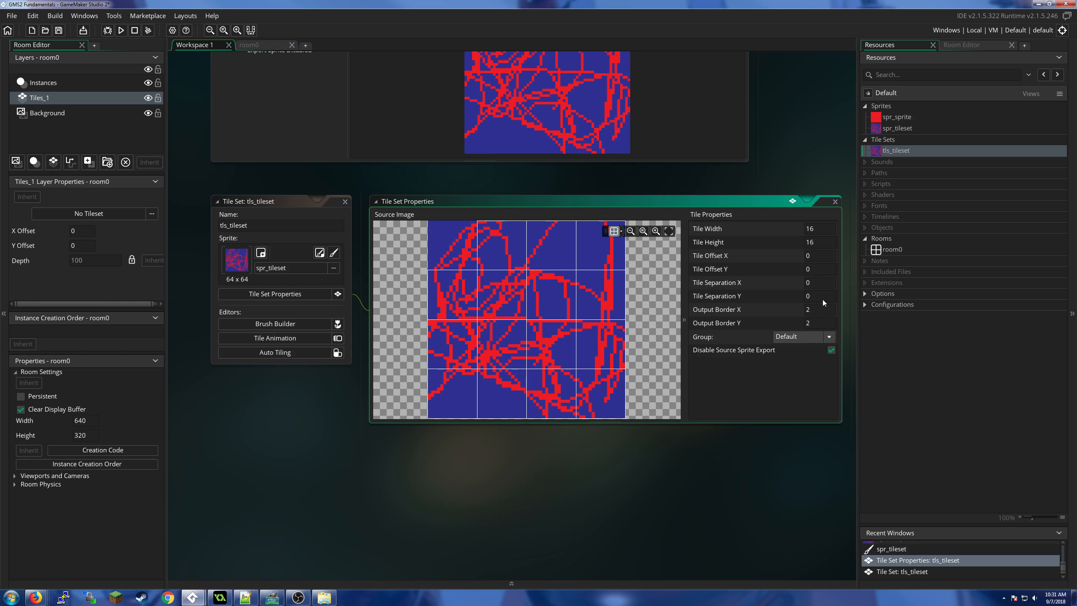
# Try a Tile Offset X of 1 on the tile set and restore it to 0
pyautogui.click(821, 260)
pyautogui.write('1')
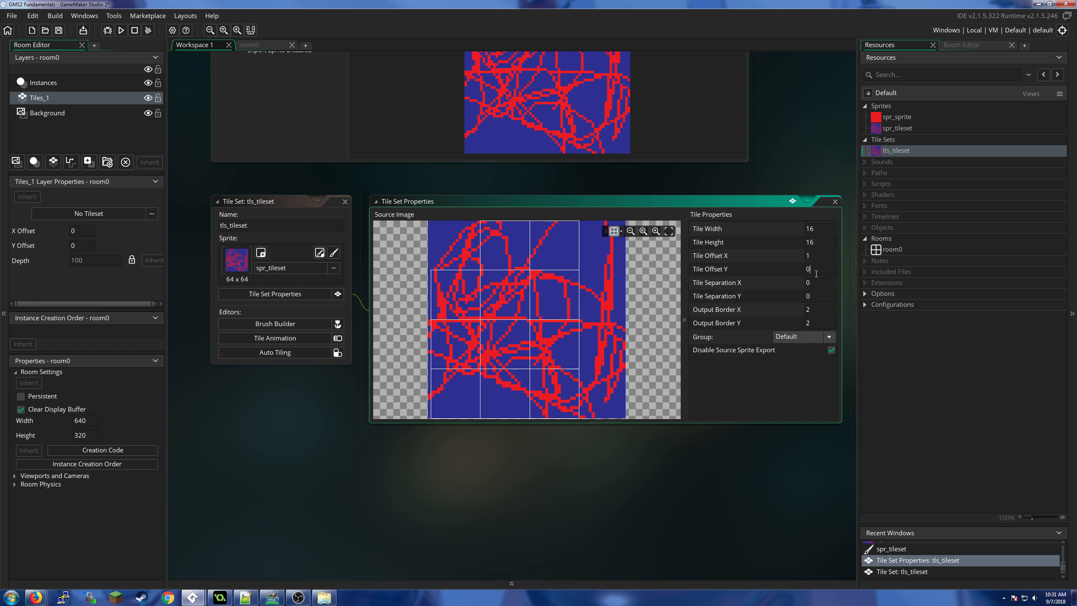
pyautogui.click(820, 259)
pyautogui.press('BackSpace')
pyautogui.write('0')
pyautogui.press('Return')
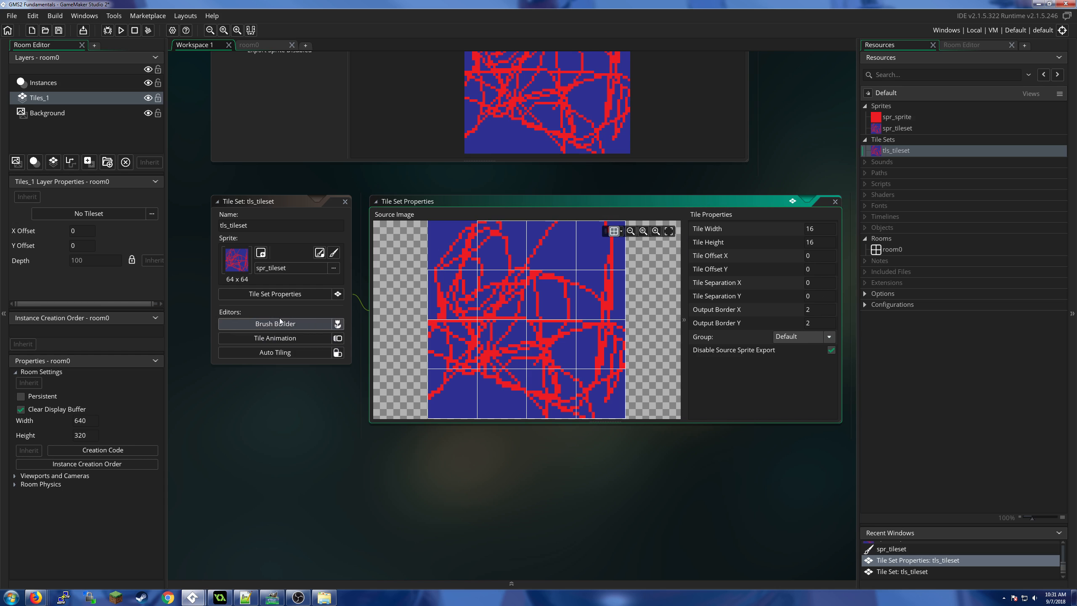
pyautogui.click(323, 356)
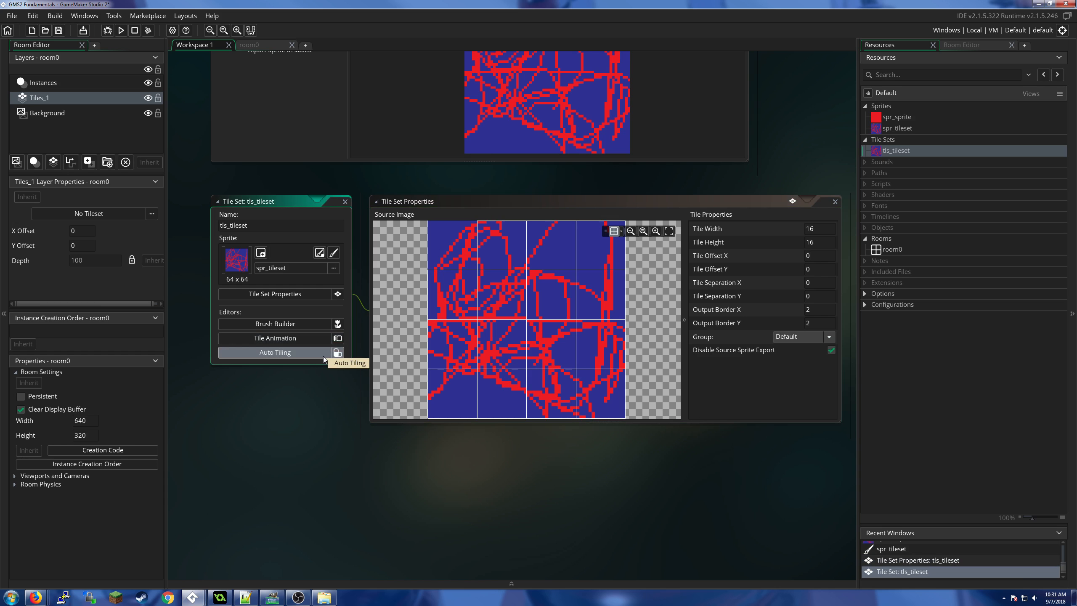
pyautogui.click(288, 404)
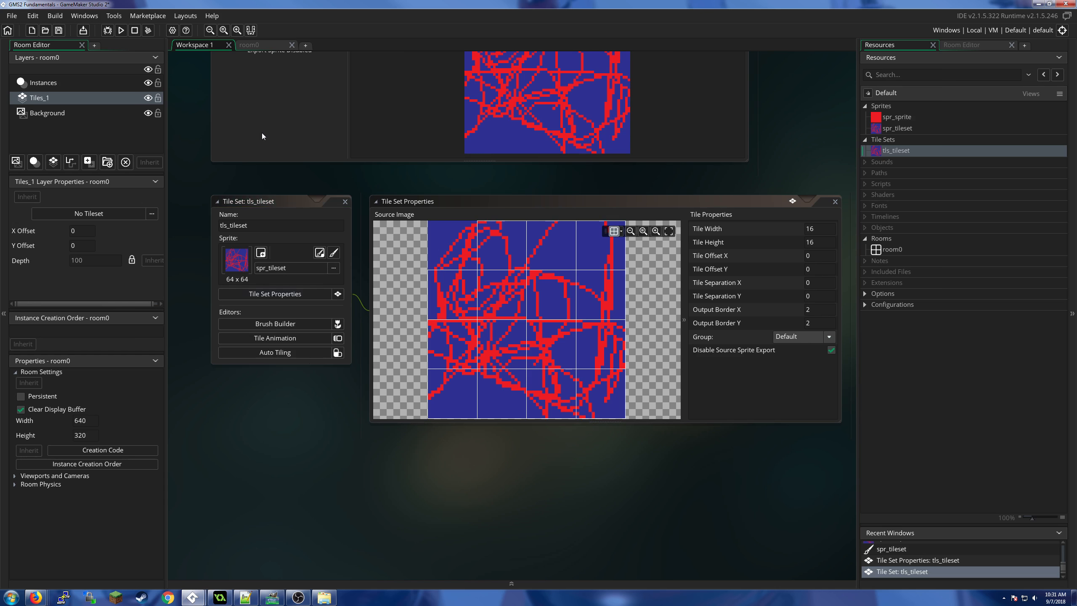
# Assign tls_tileset to the Tiles_1 layer of room0
pyautogui.click(265, 41)
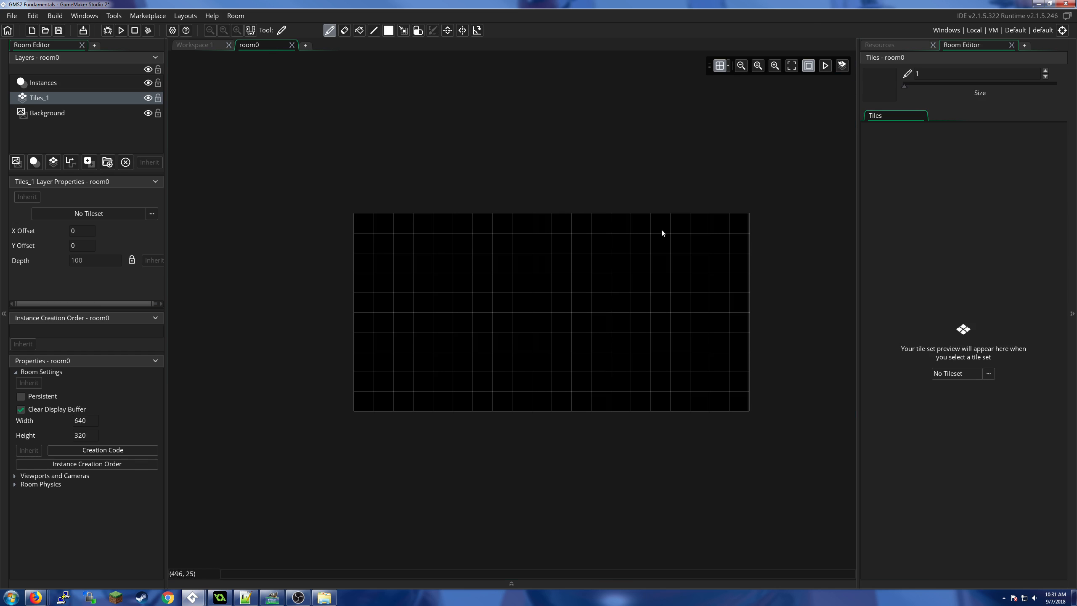
pyautogui.click(959, 373)
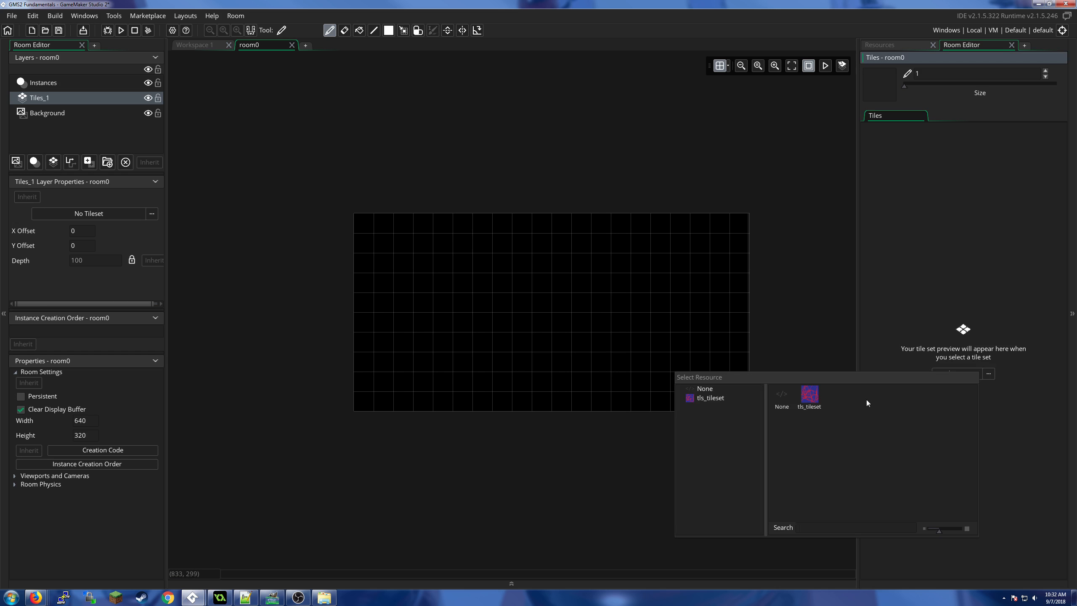
pyautogui.click(815, 406)
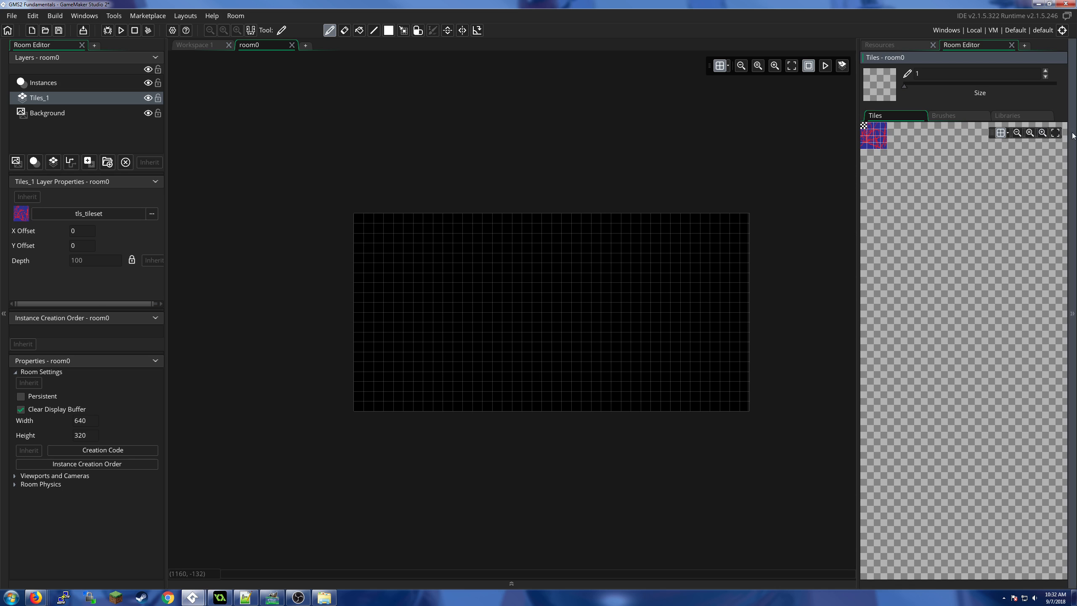
pyautogui.click(1056, 132)
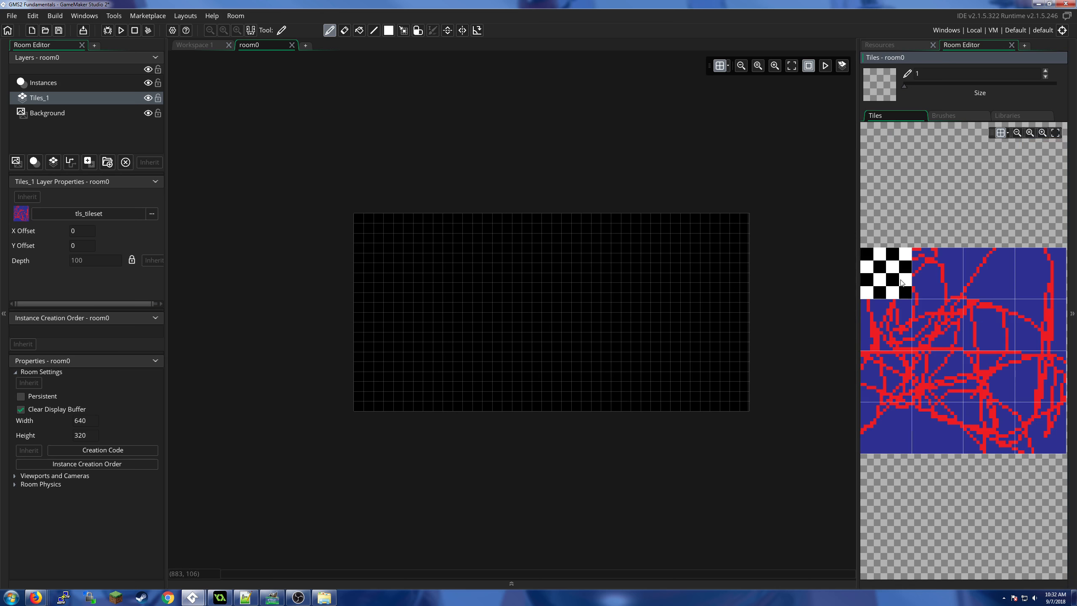
# Paint a few cells of room0 with single tiles from the top row of the tile set
pyautogui.click(902, 284)
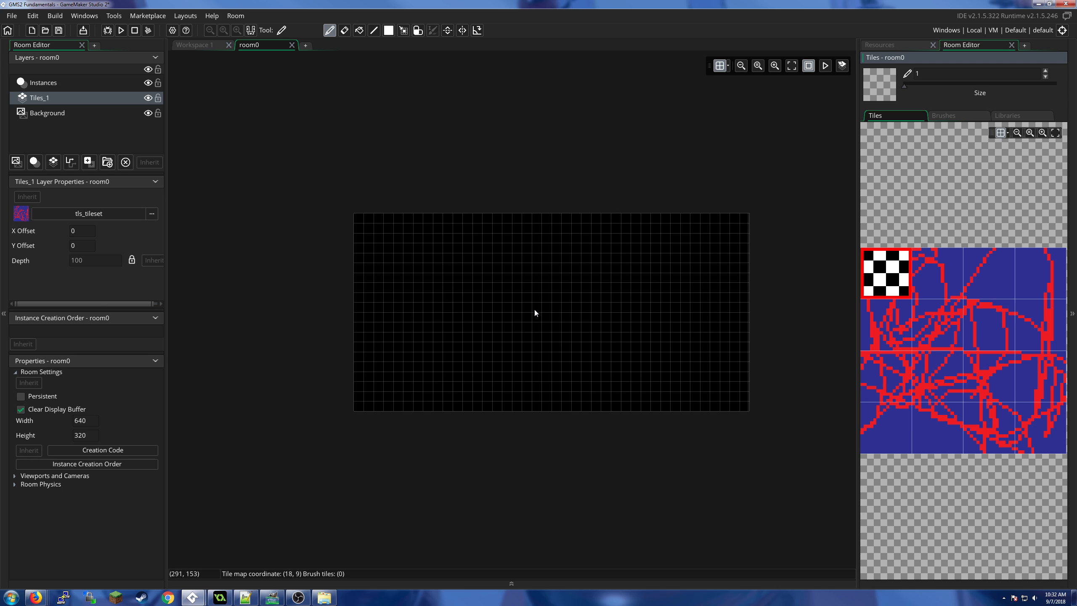
pyautogui.click(949, 293)
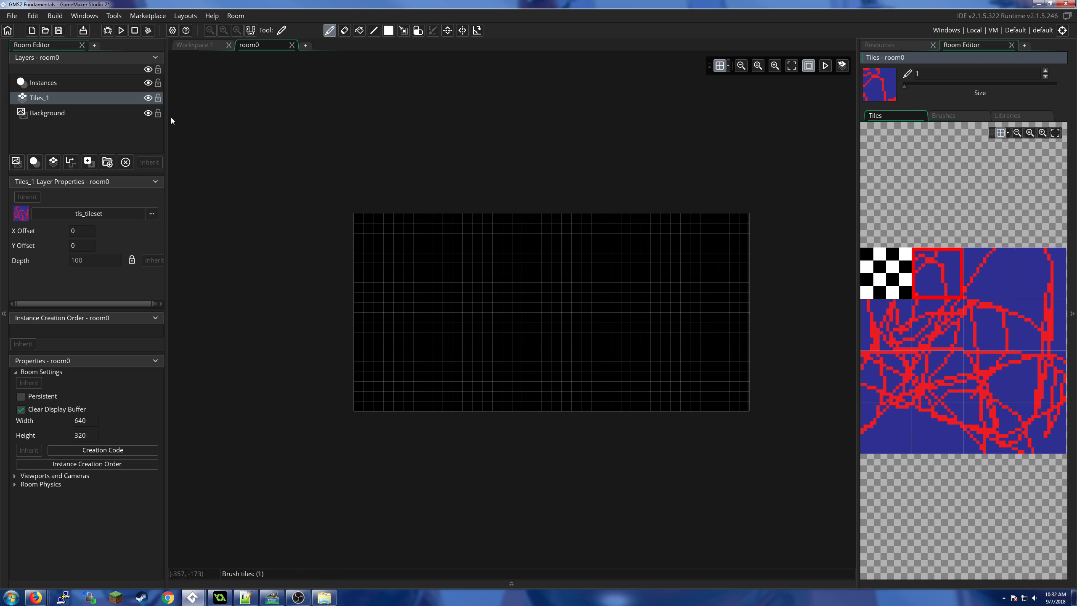
pyautogui.moveTo(538, 279)
pyautogui.mouseDown()
pyautogui.moveTo(621, 279)
pyautogui.moveTo(626, 337)
pyautogui.moveTo(572, 313)
pyautogui.moveTo(593, 309)
pyautogui.mouseUp()
pyautogui.click(988, 273)
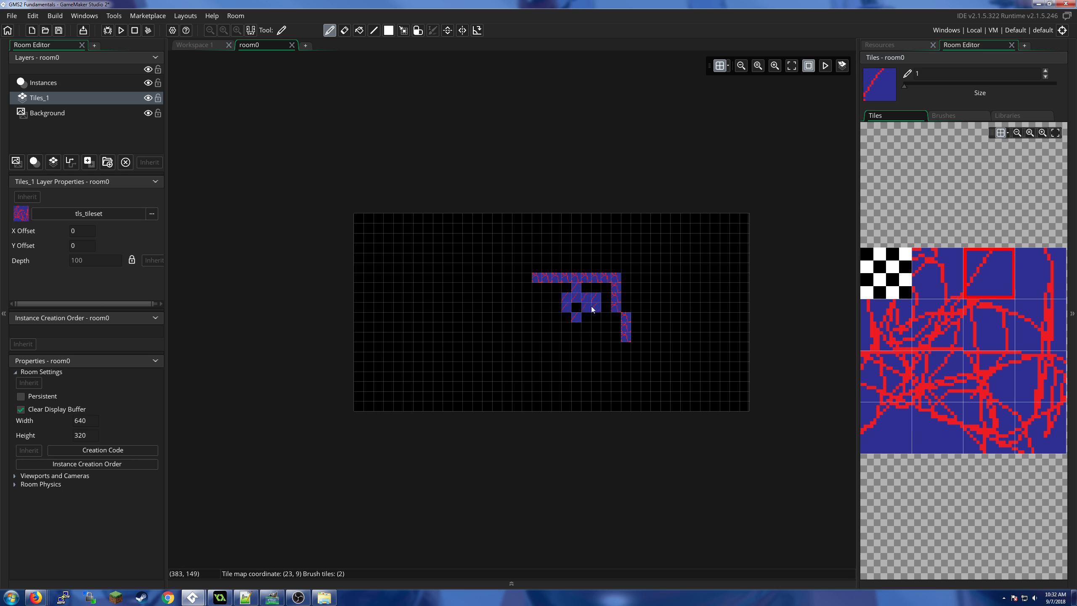
# Paint room0 with a 3 by 3 block of tiles, raising the brush size to 17 to cover the whole room
pyautogui.moveTo(927, 326); pyautogui.dragTo(1029, 430)
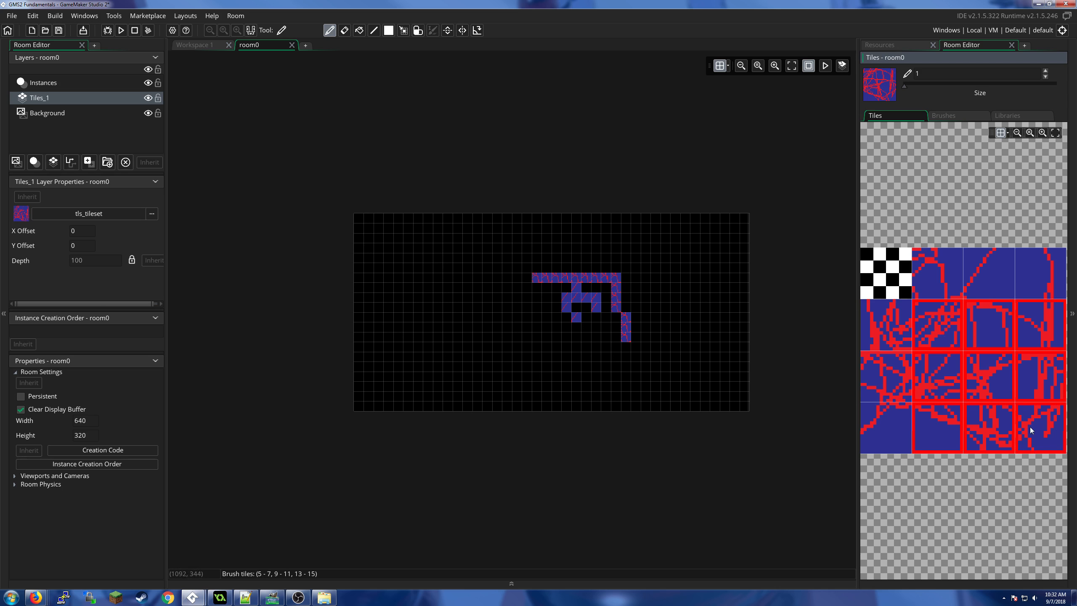
pyautogui.moveTo(517, 315)
pyautogui.mouseDown()
pyautogui.moveTo(498, 332)
pyautogui.moveTo(447, 316)
pyautogui.moveTo(525, 265)
pyautogui.moveTo(552, 363)
pyautogui.moveTo(632, 344)
pyautogui.moveTo(704, 284)
pyautogui.moveTo(647, 263)
pyautogui.mouseUp()
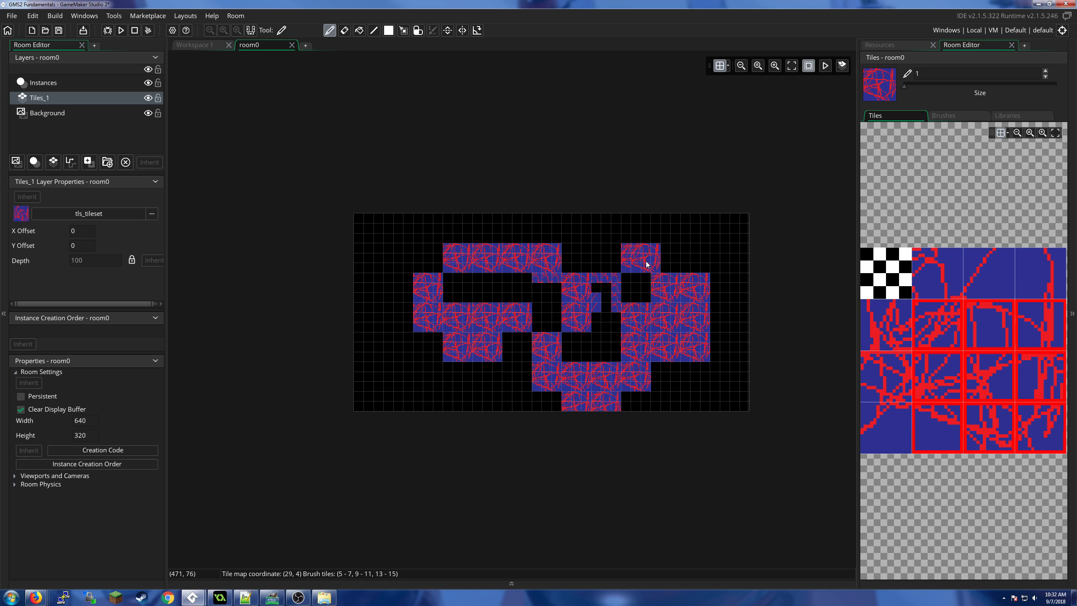
pyautogui.click(905, 88)
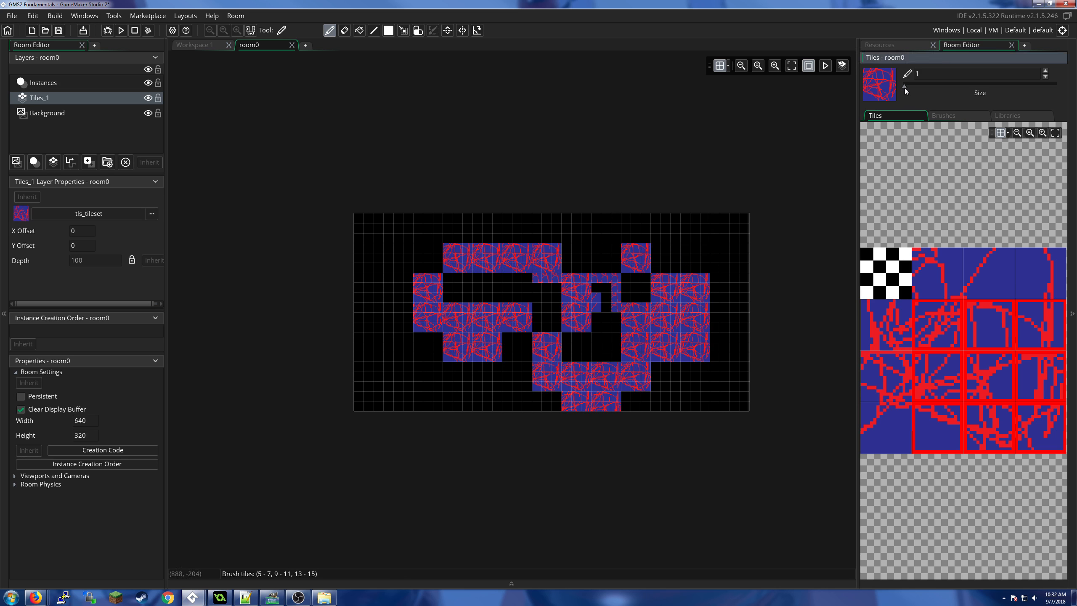
pyautogui.click(584, 316)
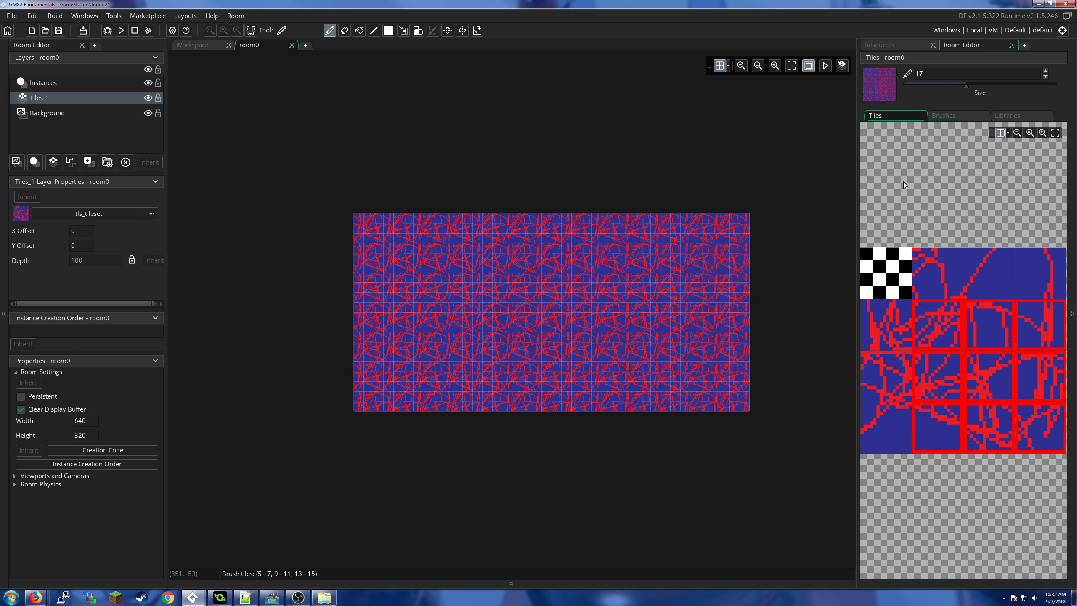
# Delete the Tiles_1 layer from room0
pyautogui.click(80, 97)
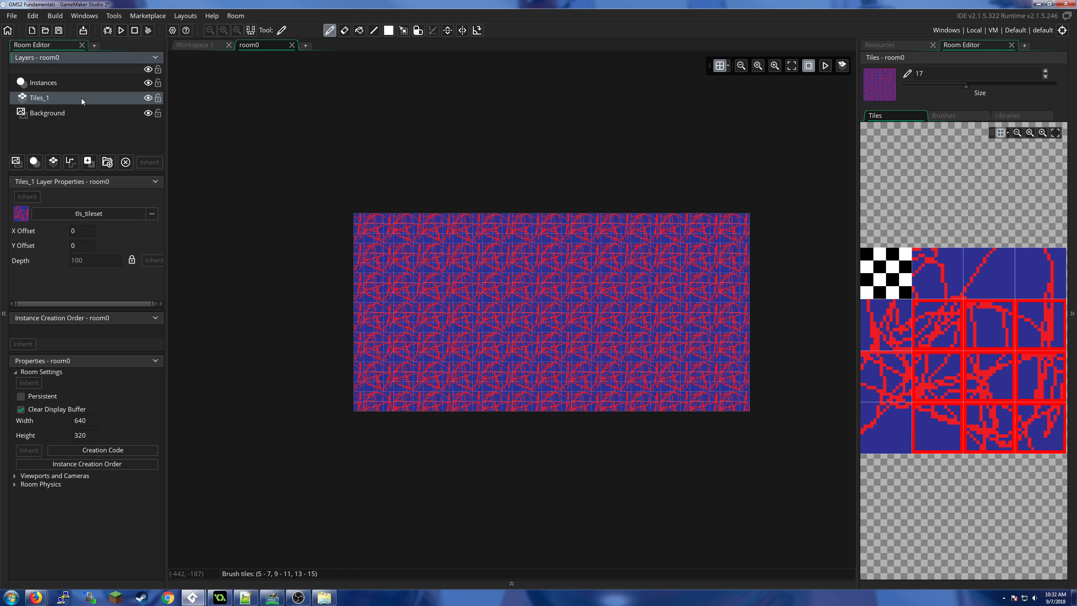
pyautogui.press('Delete')
pyautogui.click(70, 100)
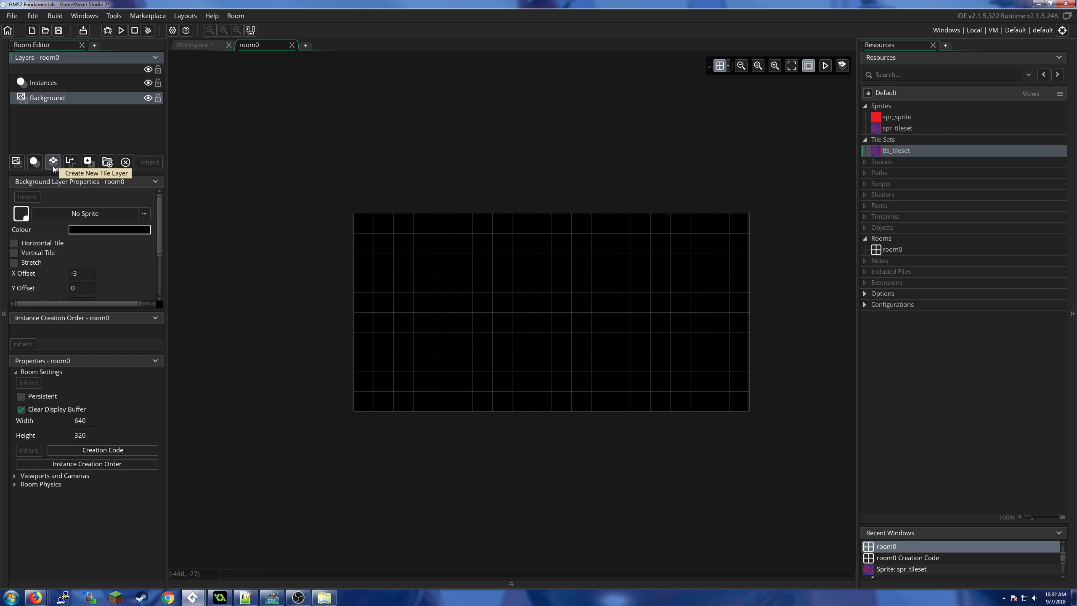
# Add a new background layer to room0 and delete it again
pyautogui.click(16, 163)
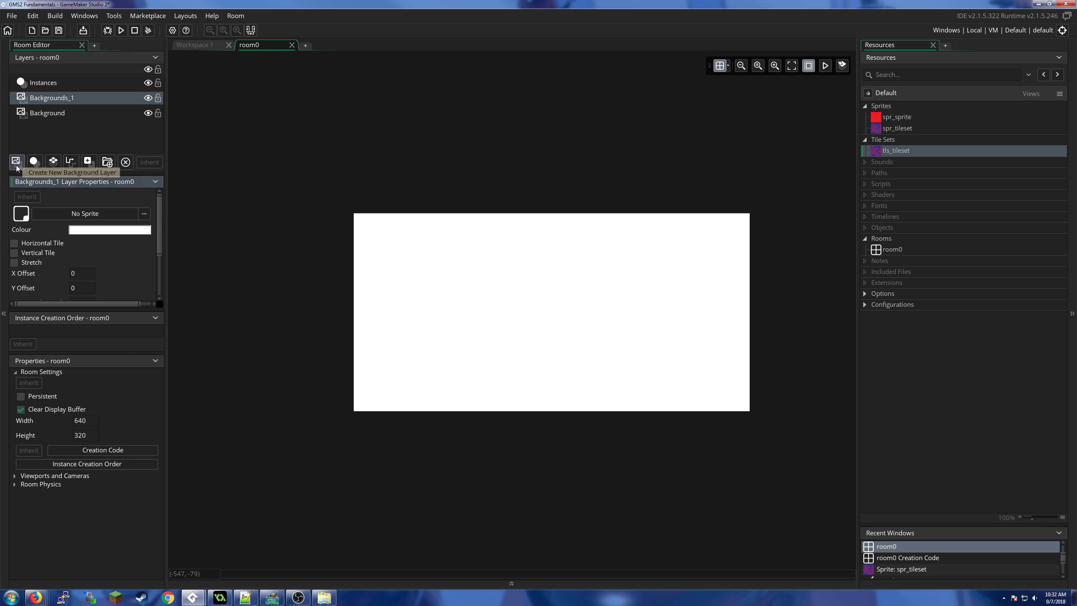
pyautogui.click(125, 162)
# Create a new tile layer in room0, move it between Instances and Background, and show the project's resources
pyautogui.click(53, 162)
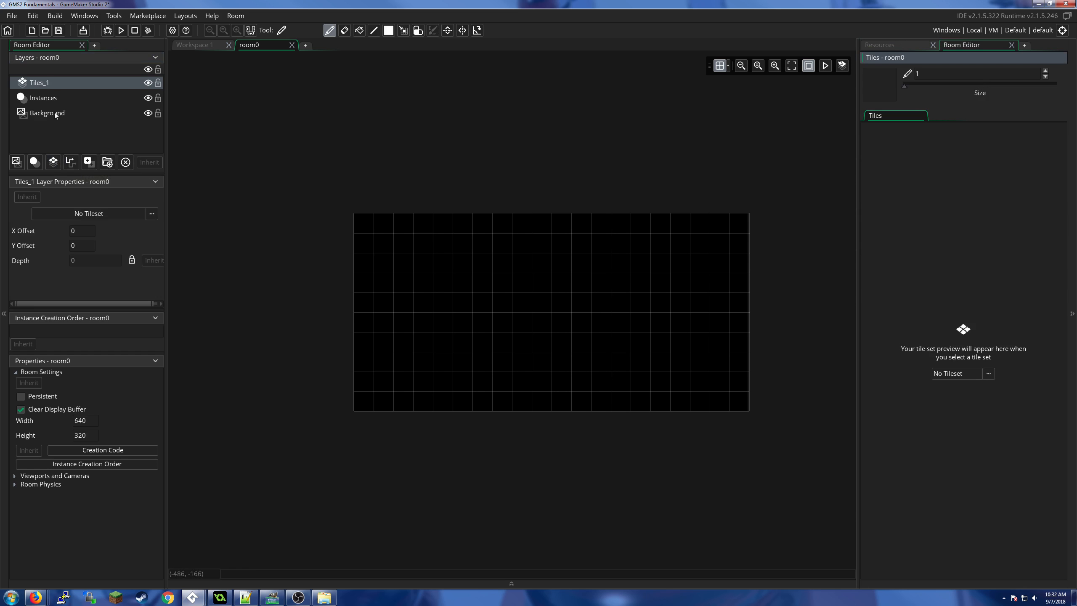
pyautogui.moveTo(50, 87); pyautogui.dragTo(45, 106)
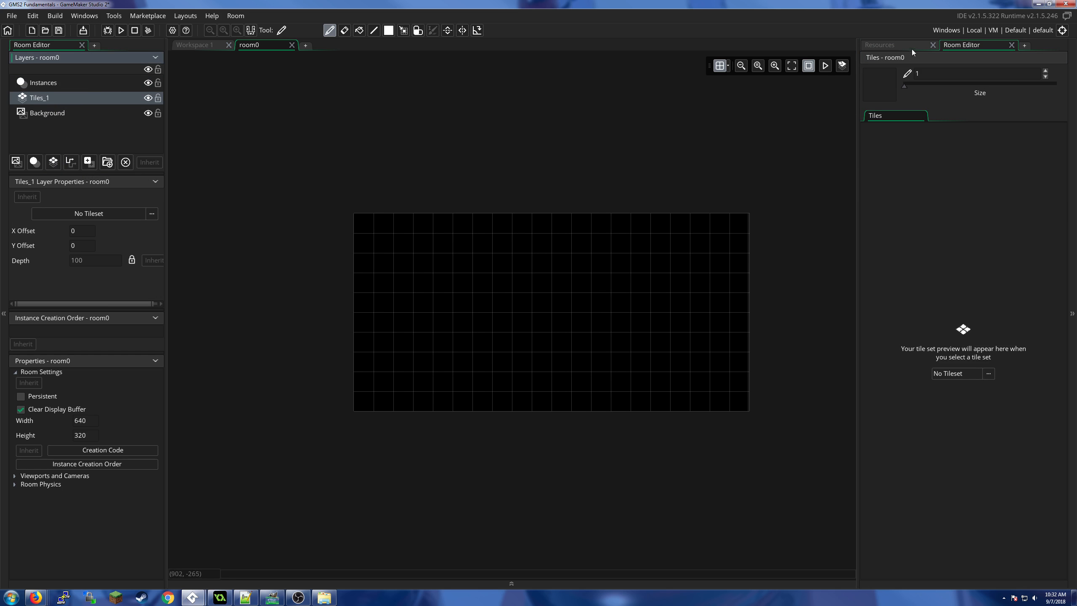
pyautogui.click(900, 44)
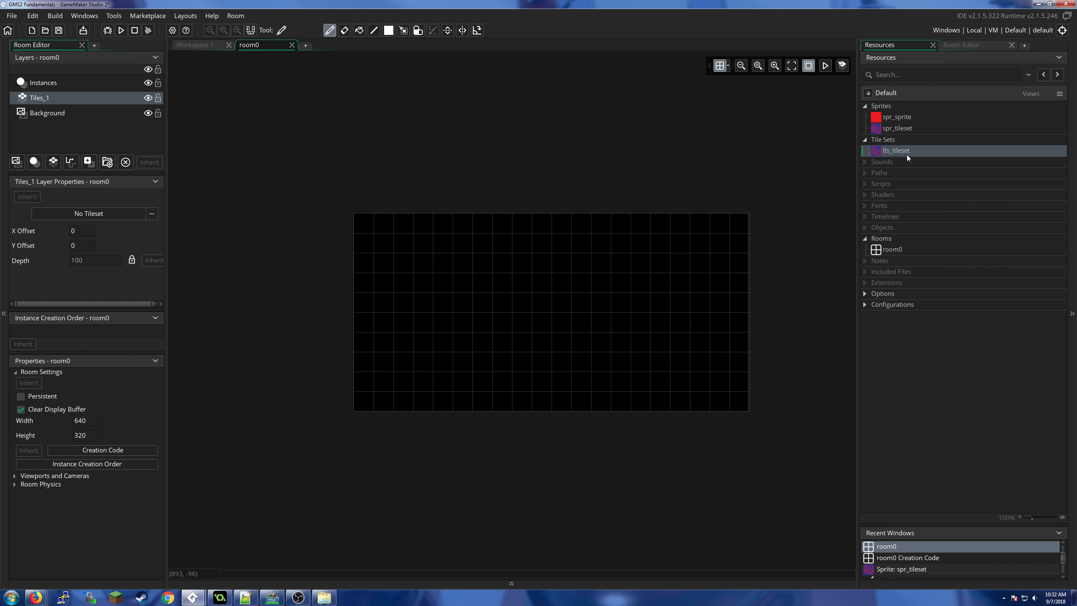
# Assign the tls_tileset tile set to the Tiles_1 layer in room0
pyautogui.click(955, 46)
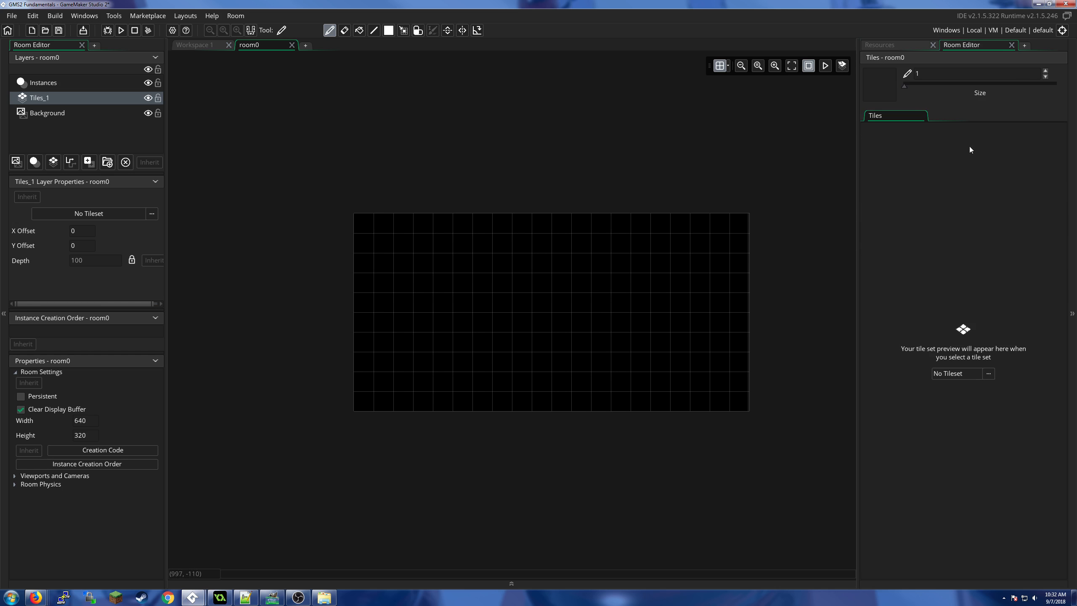
pyautogui.click(969, 374)
pyautogui.click(830, 400)
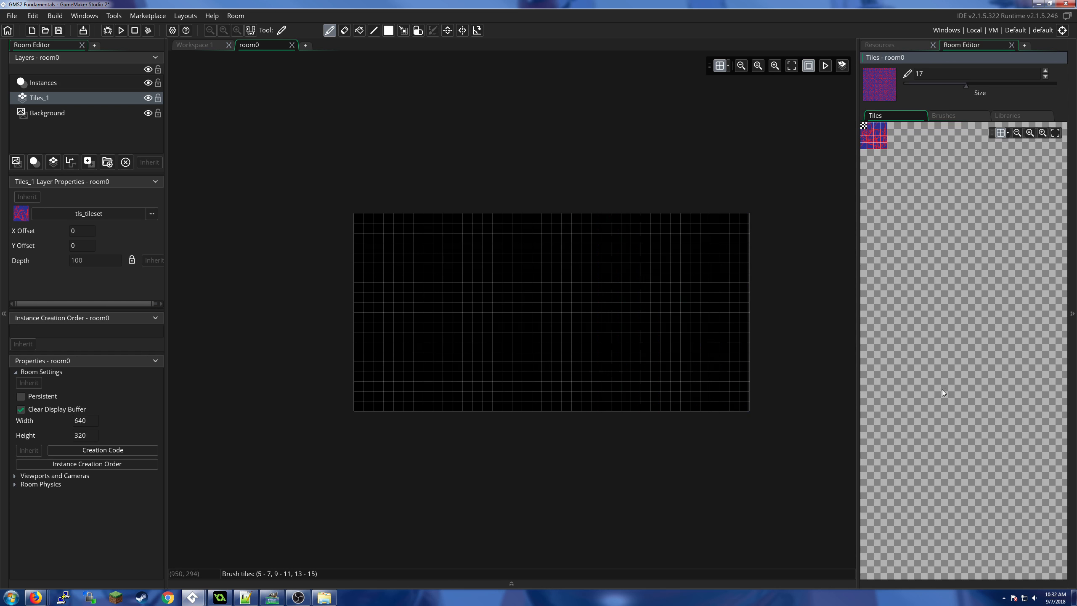
# Reduce the tile brush size to 2 and paint a band about six tiles high across the room's full width along its lower edge
pyautogui.moveTo(966, 85); pyautogui.dragTo(934, 87)
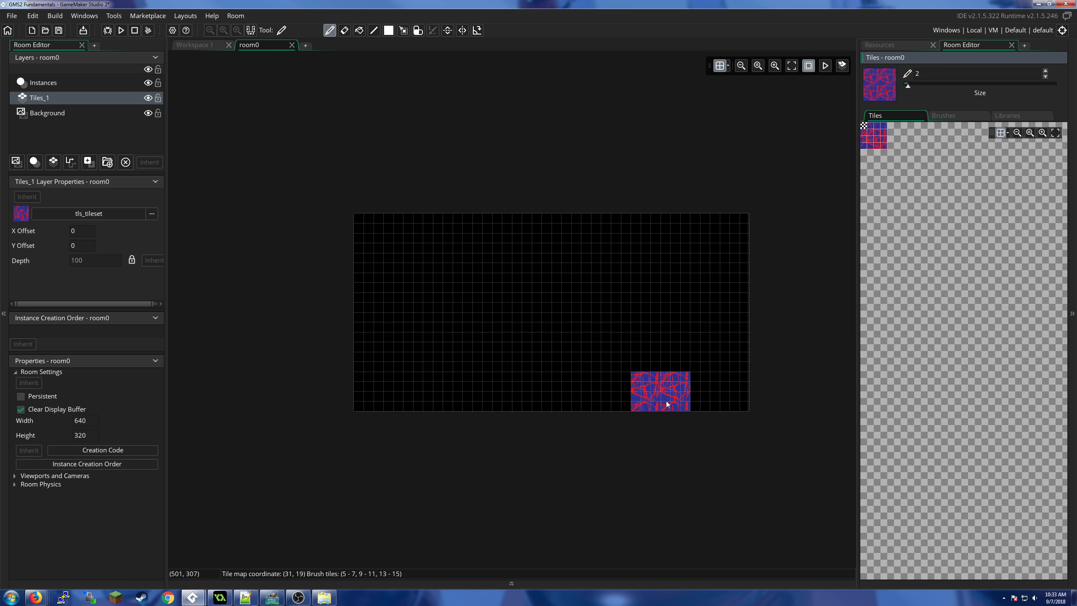
pyautogui.click(722, 385)
pyautogui.moveTo(723, 385); pyautogui.dragTo(368, 390)
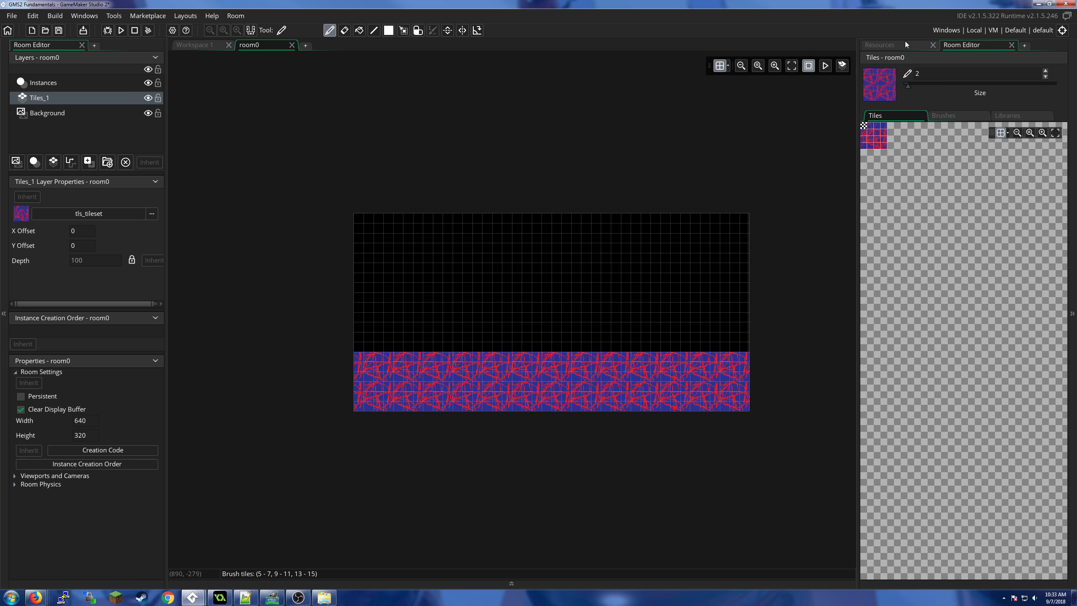
# Fit the whole tile set into its preview and open the Tiles_1 layer's X Offset for editing
pyautogui.click(1056, 132)
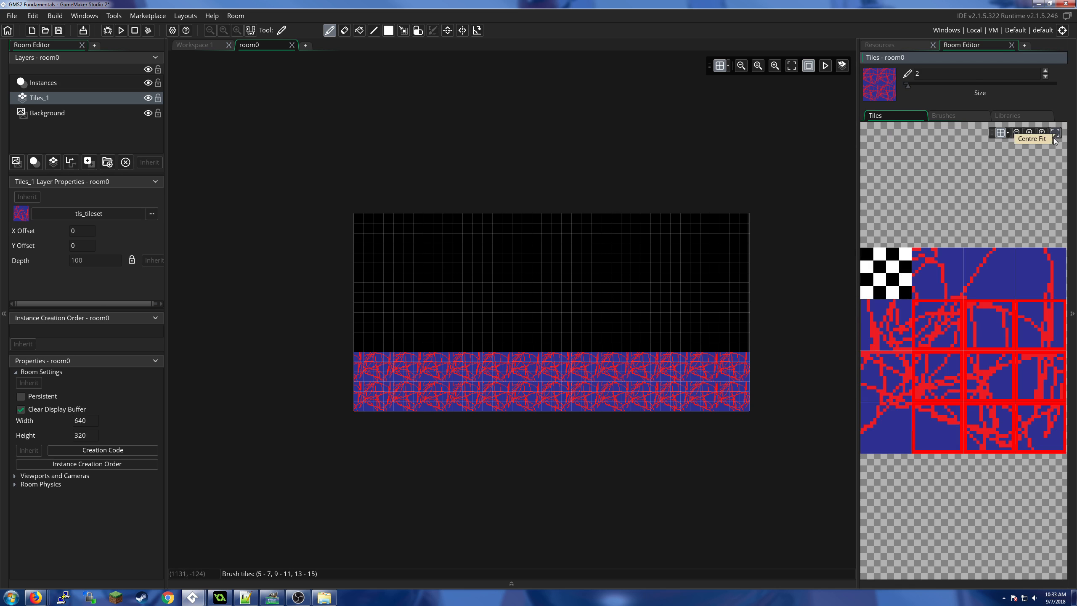
pyautogui.click(86, 233)
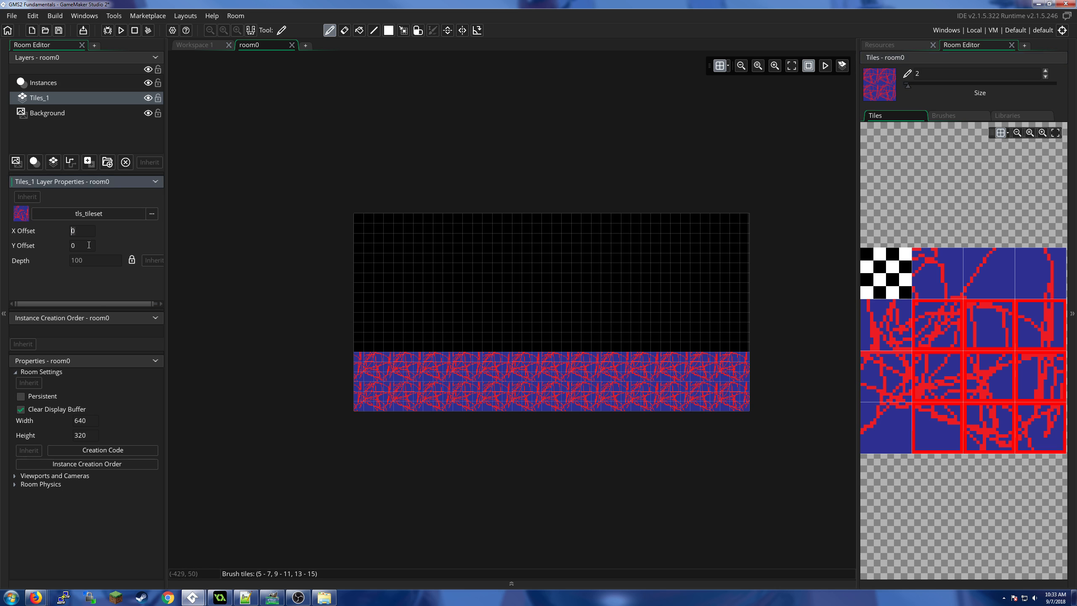